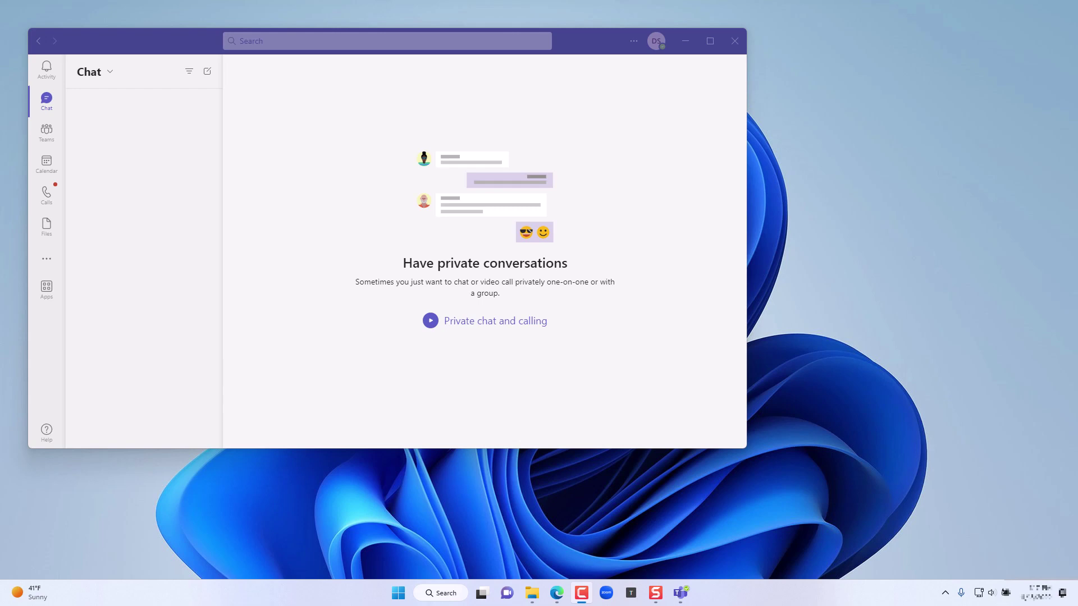
Maximize the Teams window so the Chat welcome screen fills the display
double_click(110, 45)
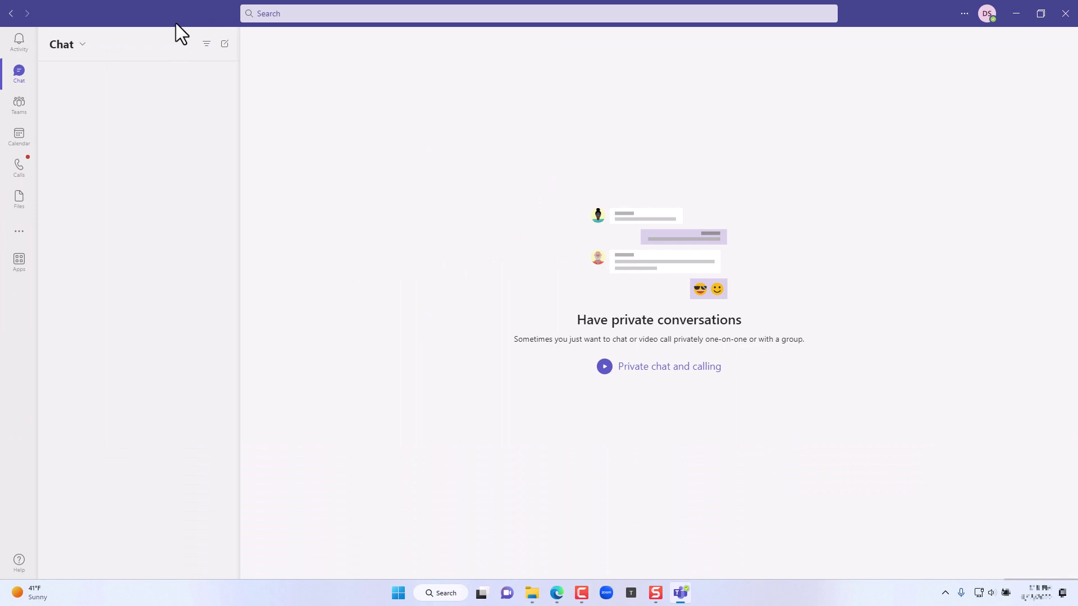
left_click(297, 13)
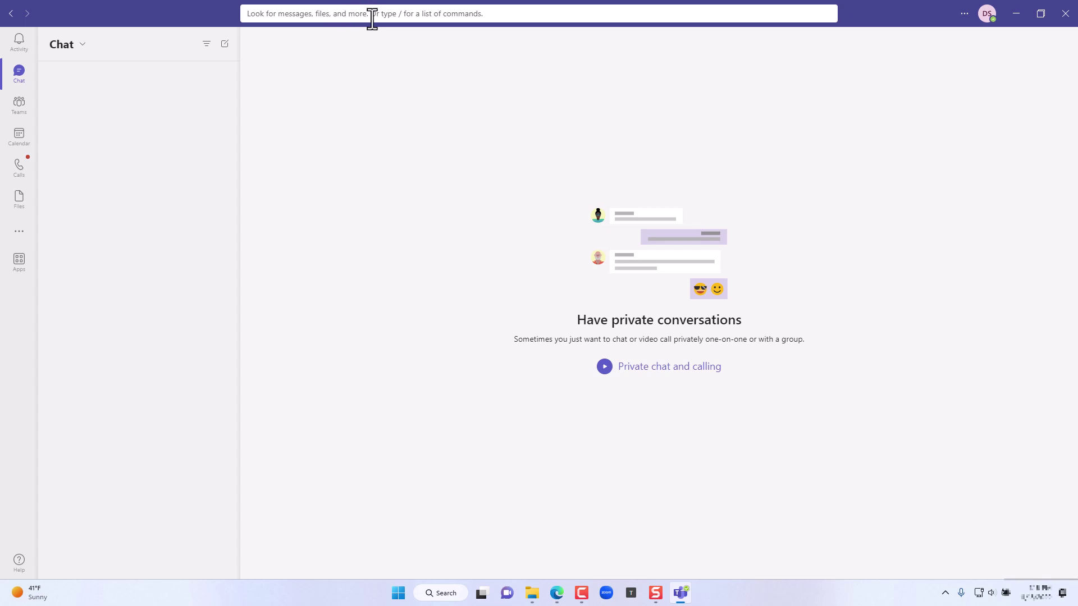
type("/")
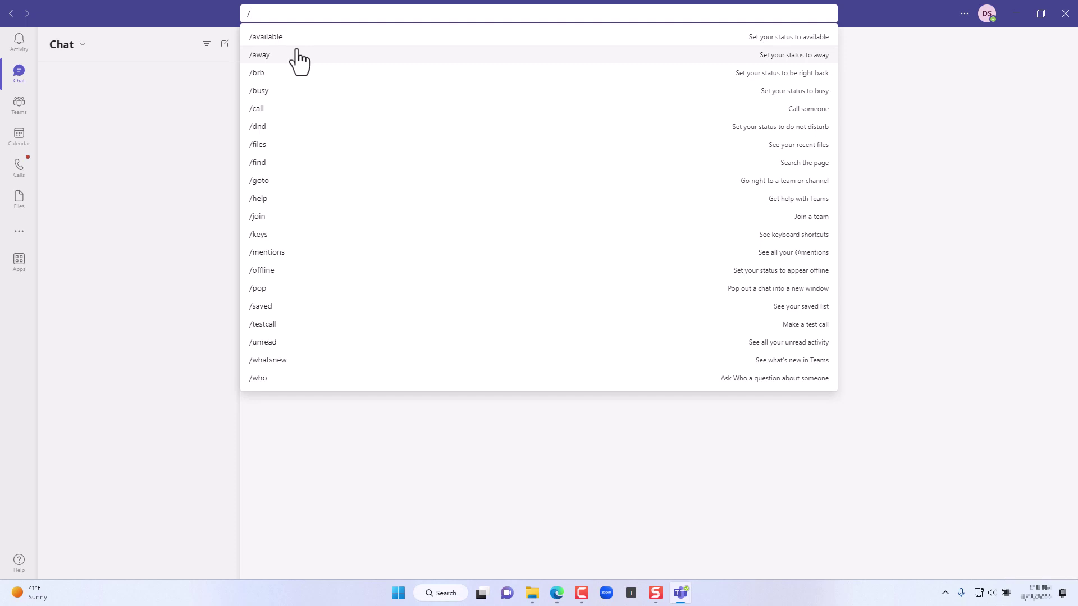
key("Escape")
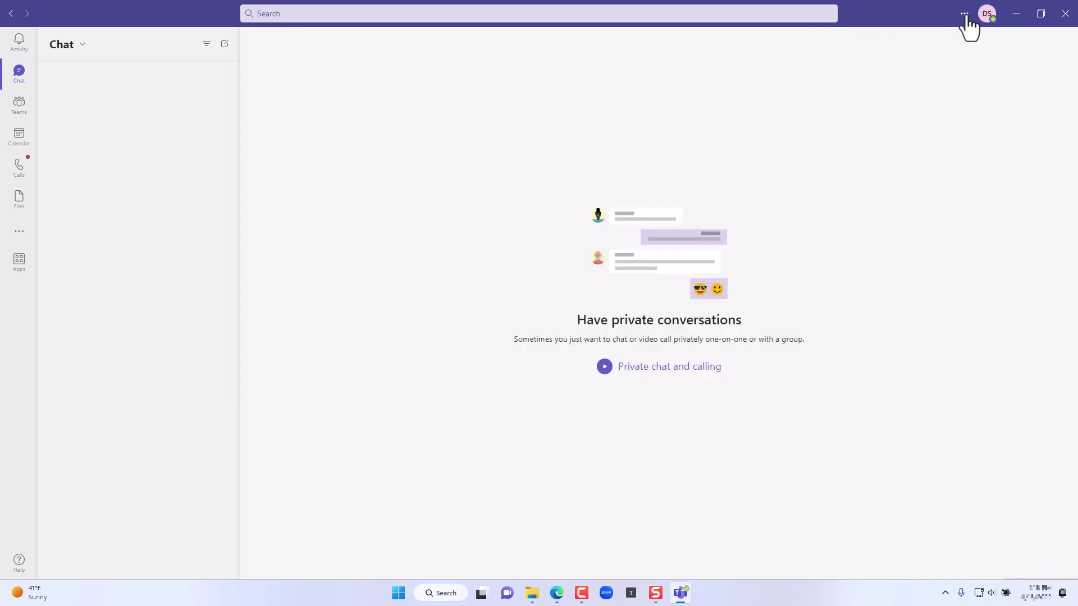
left_click(965, 15)
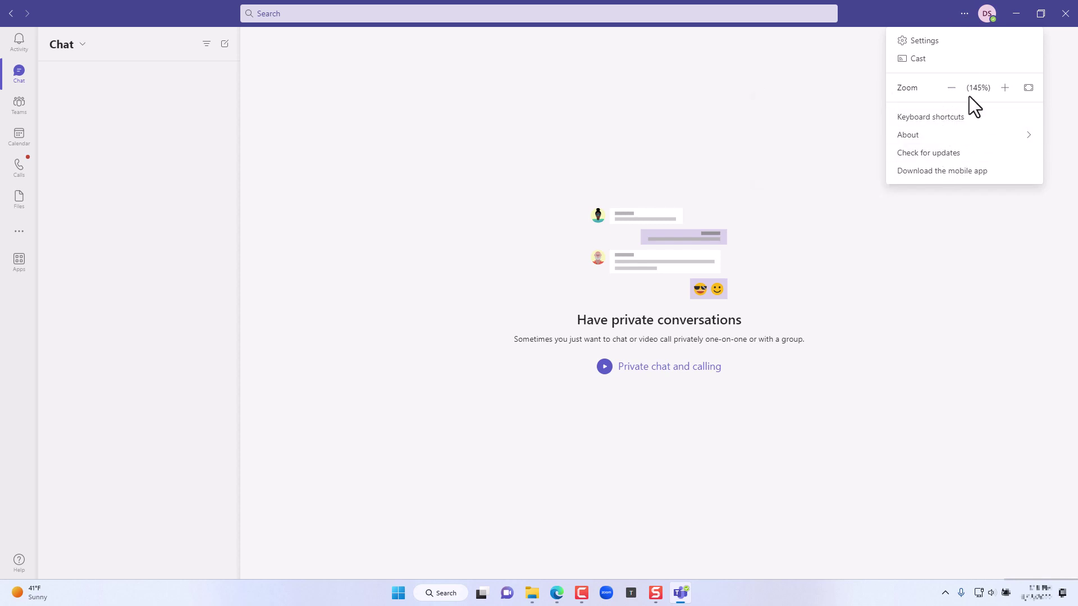
left_click(921, 45)
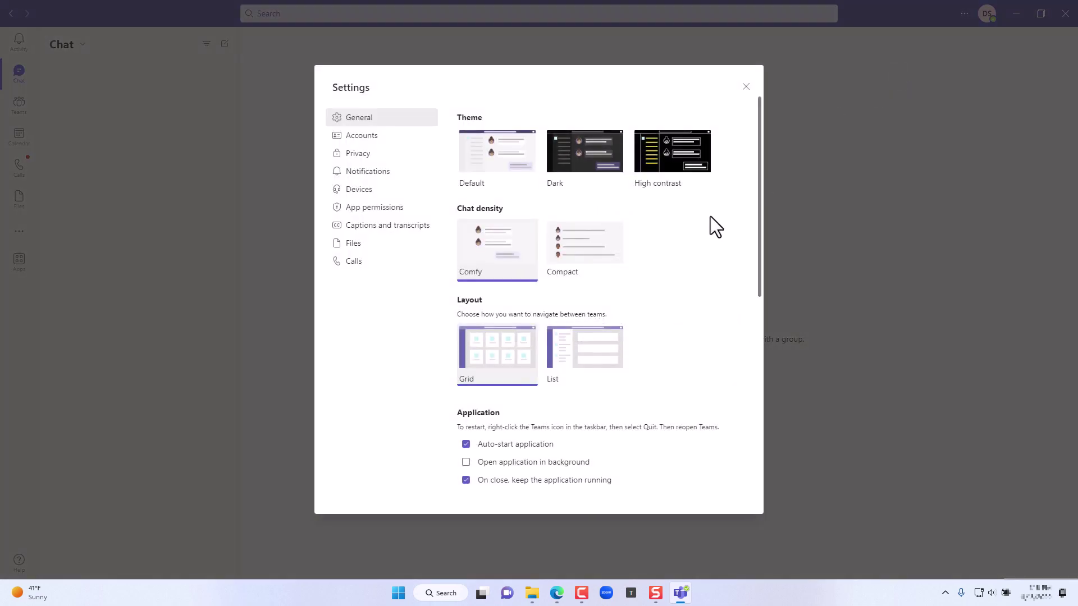
left_click(746, 86)
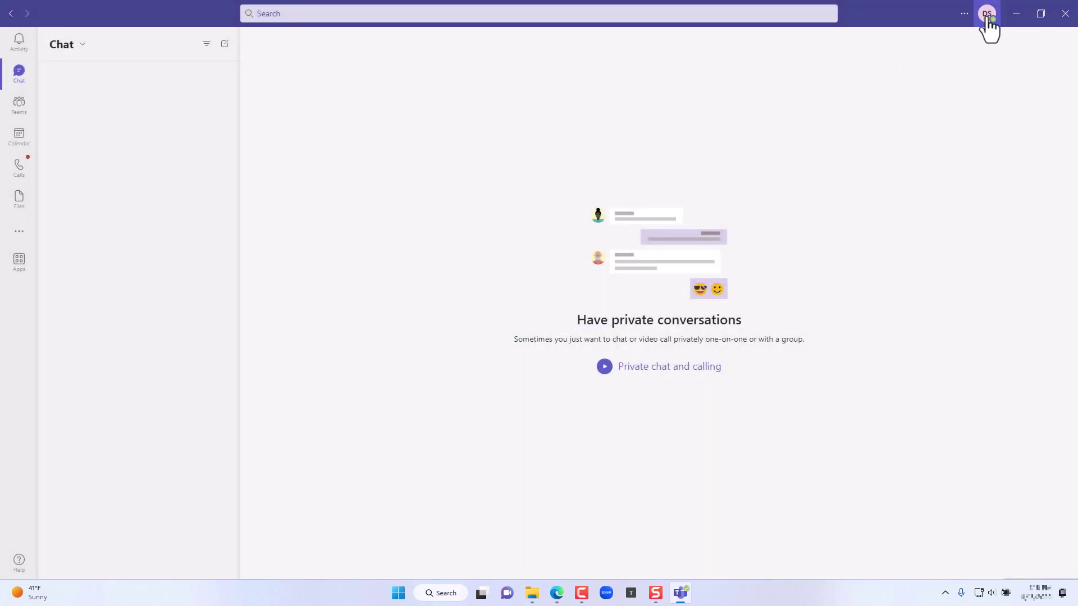
left_click(988, 17)
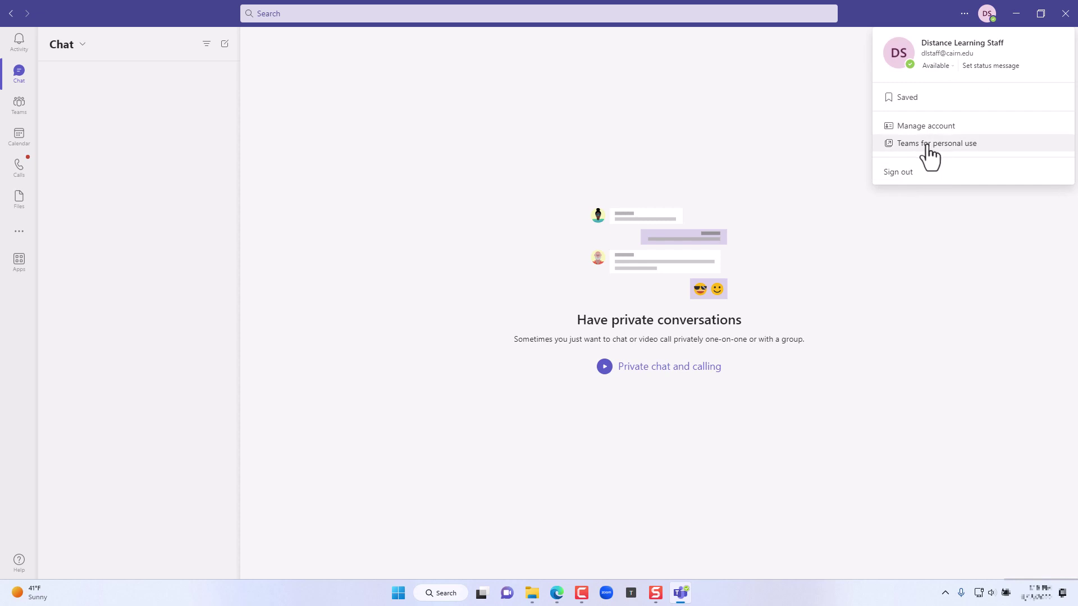
left_click(928, 144)
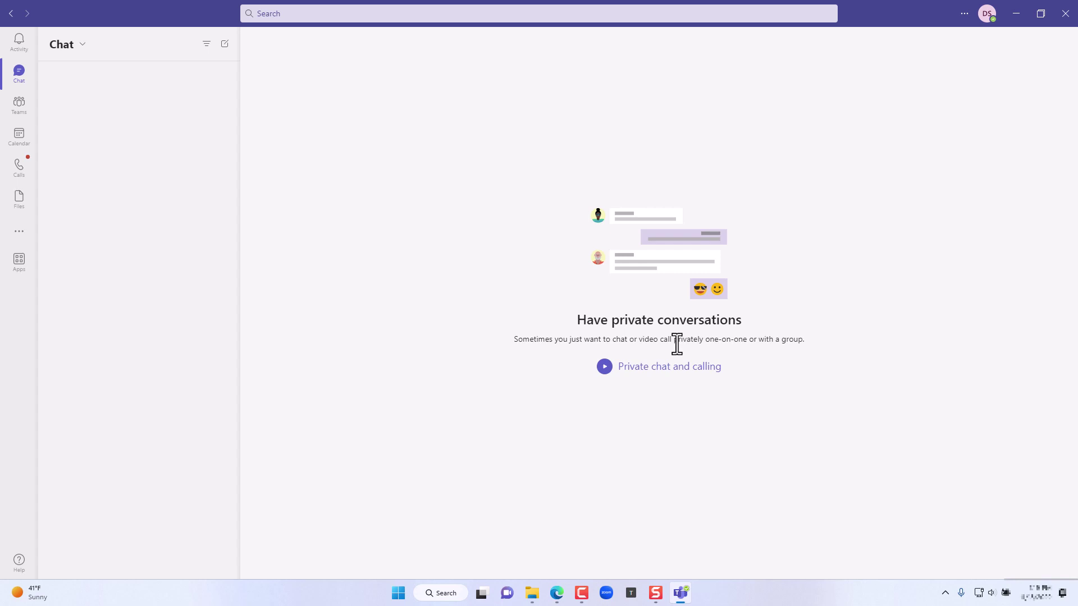
Show the Teams page with options to create a team or join with a code
left_click(22, 111)
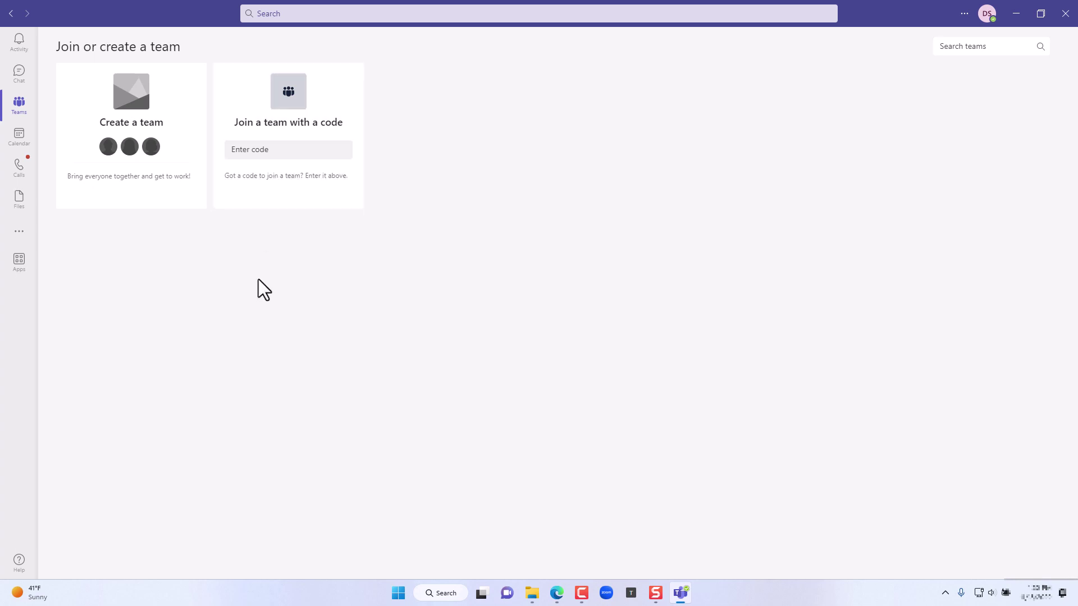
Check the Calendar, then view the Calls page listing one missed incoming call
left_click(23, 135)
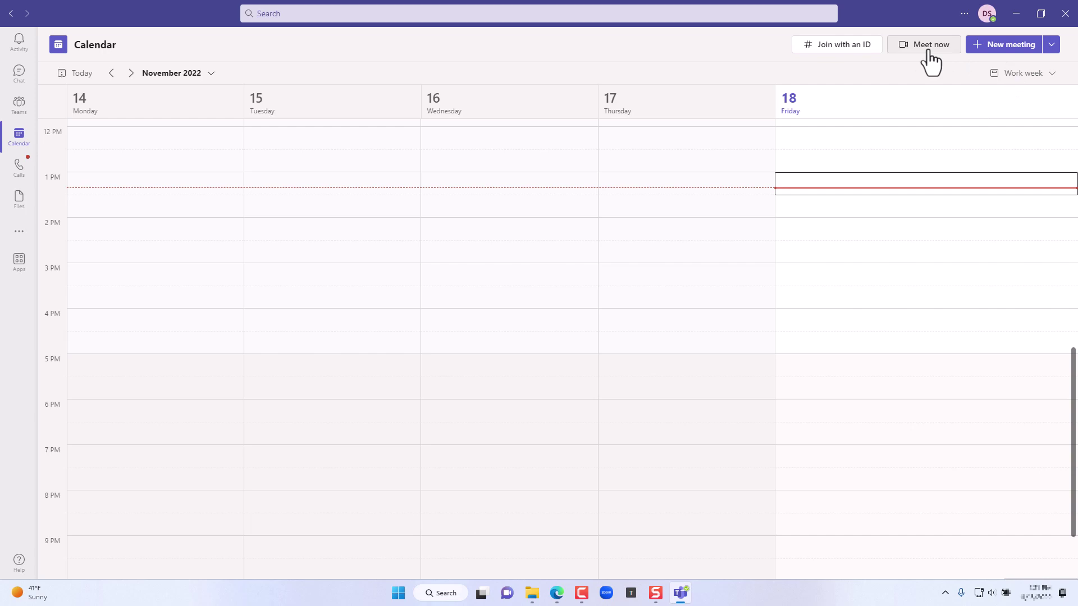
left_click(19, 166)
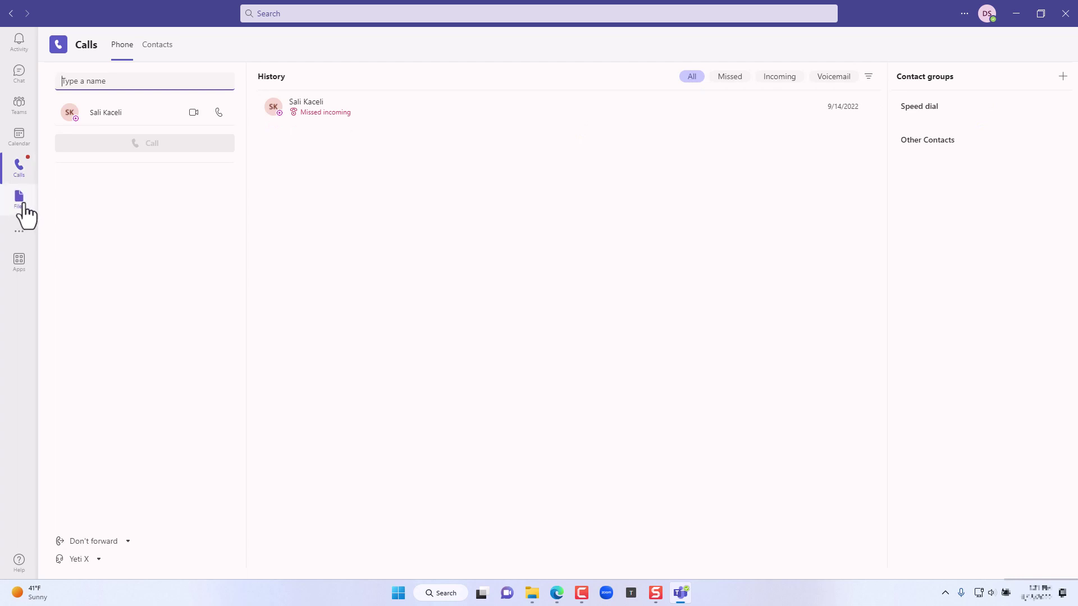
View the two recent OneDrive documents in Files and list added apps like Shifts, OneNote, Excel
left_click(20, 199)
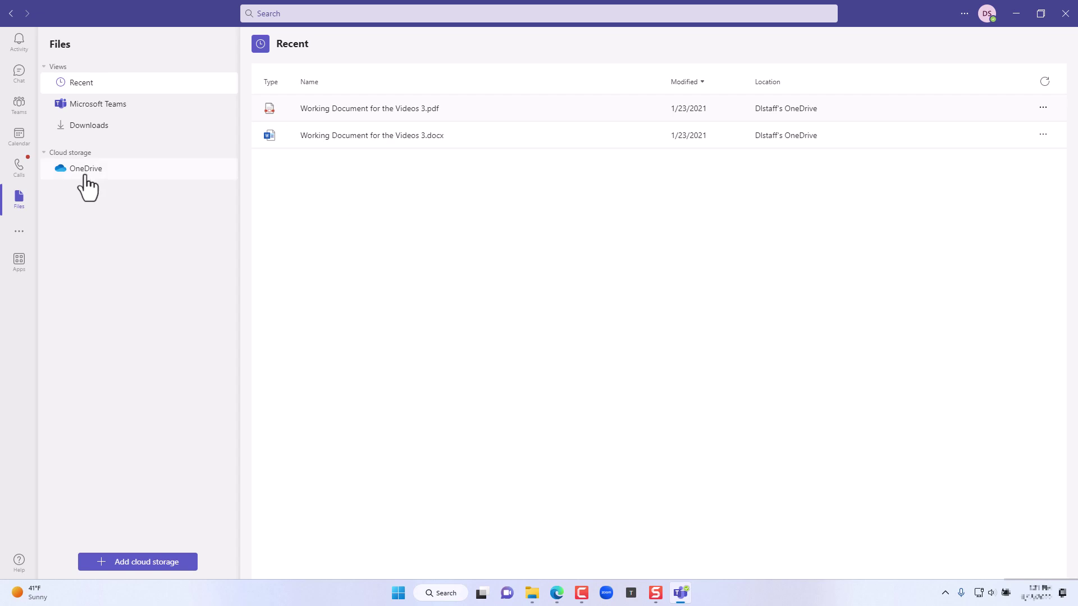
left_click(20, 233)
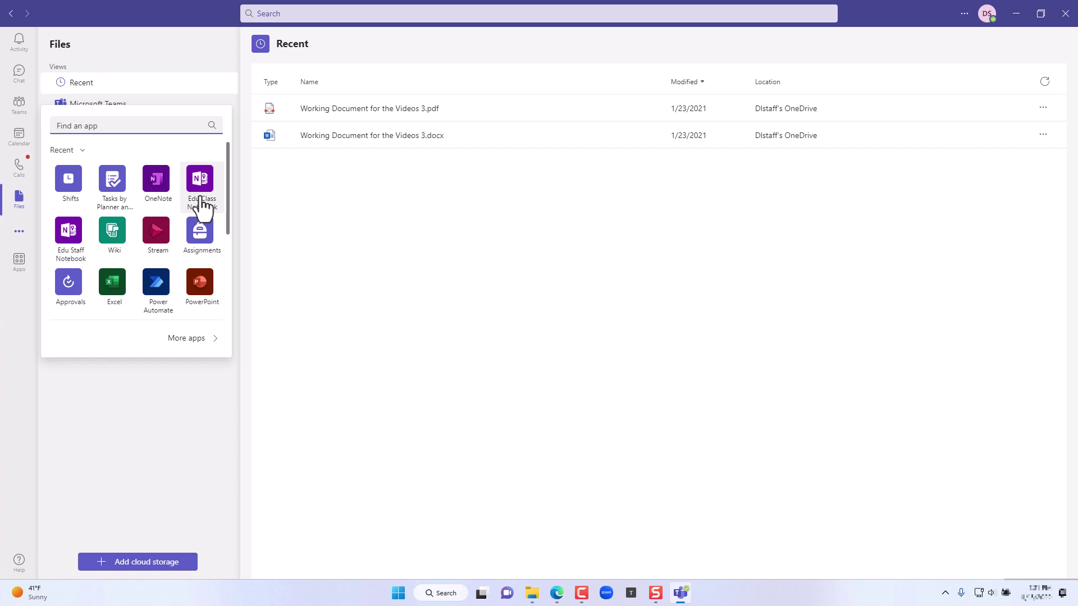
Browse the full Apps store catalogue, then return to the Files page
left_click(188, 341)
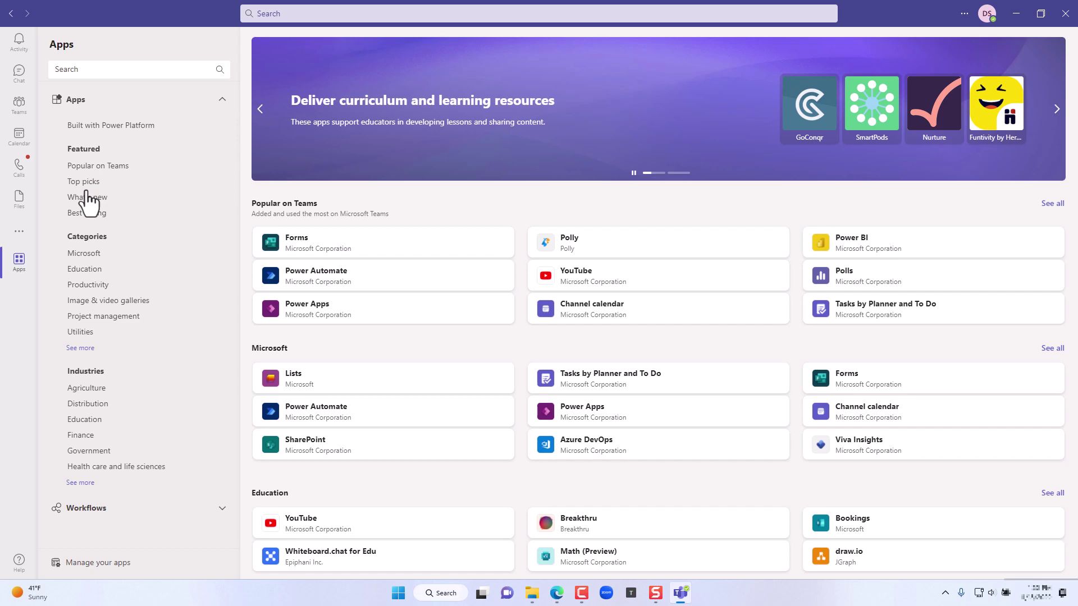
left_click(90, 71)
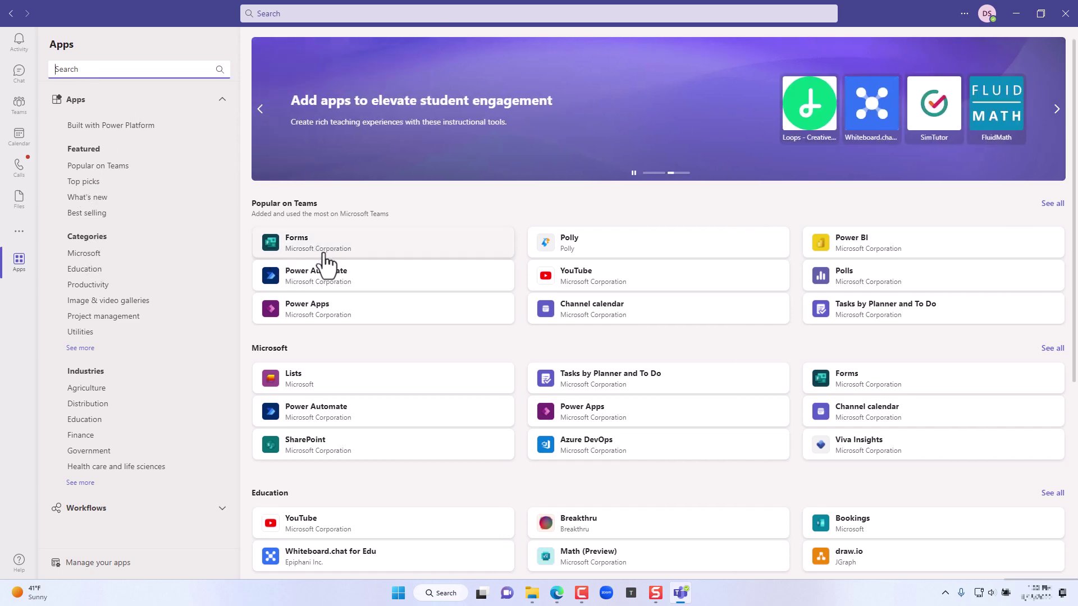
scroll(501, 392, "down", 3)
scroll(500, 391, "down", 2)
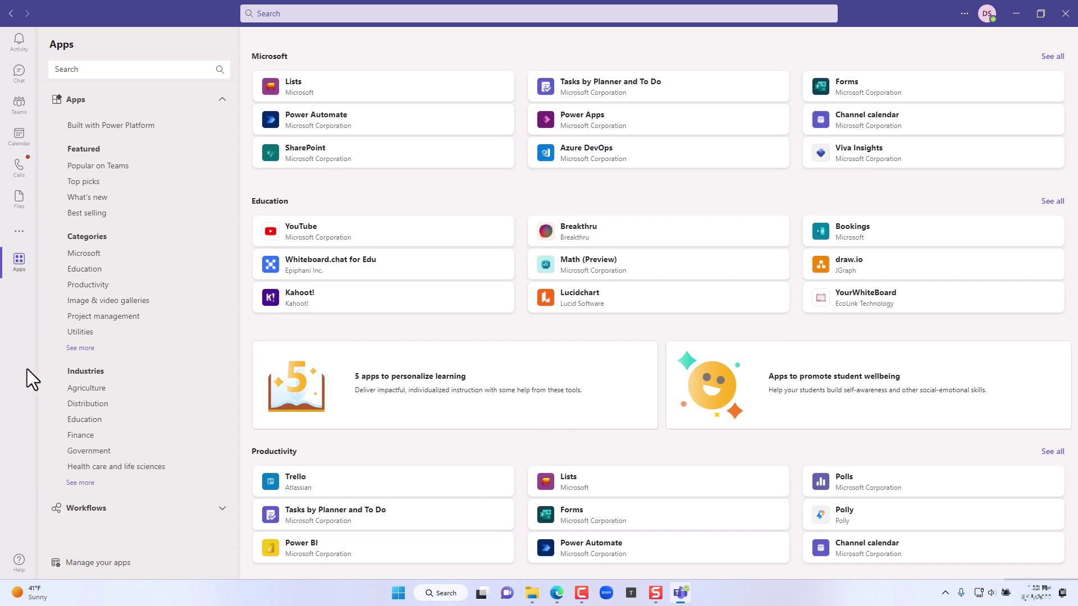
key("ctrl+6")
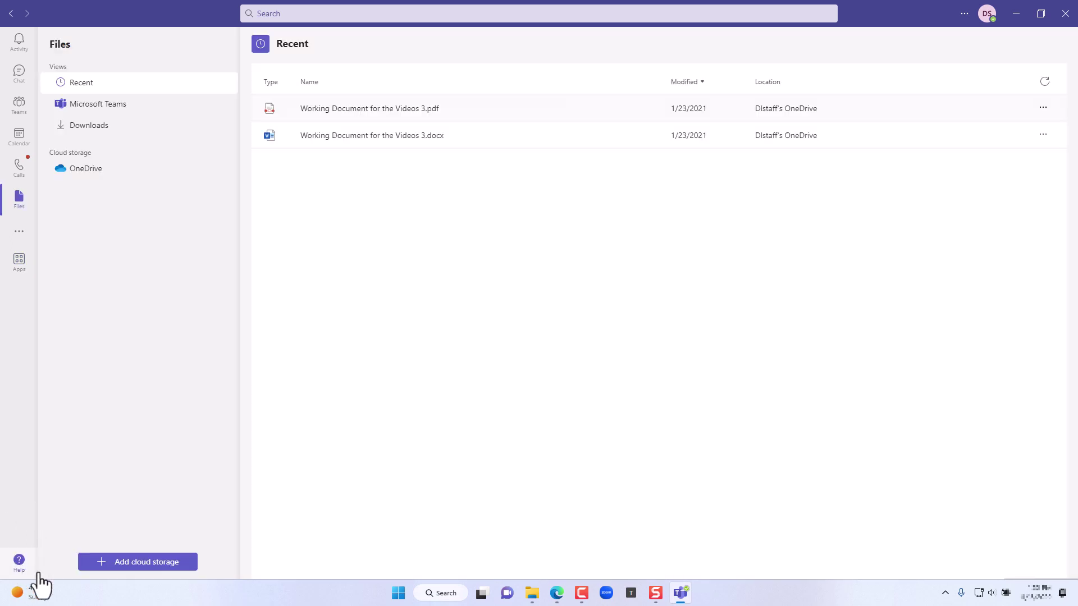
Look over the Help options and Activity feed, then return to the empty Chat list
left_click(21, 565)
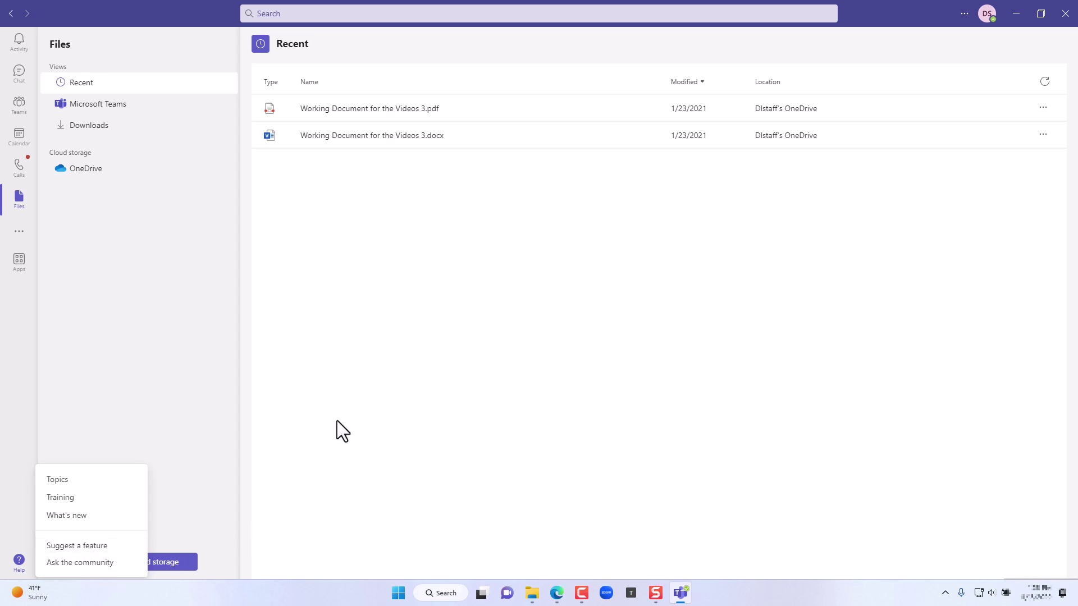
left_click(402, 406)
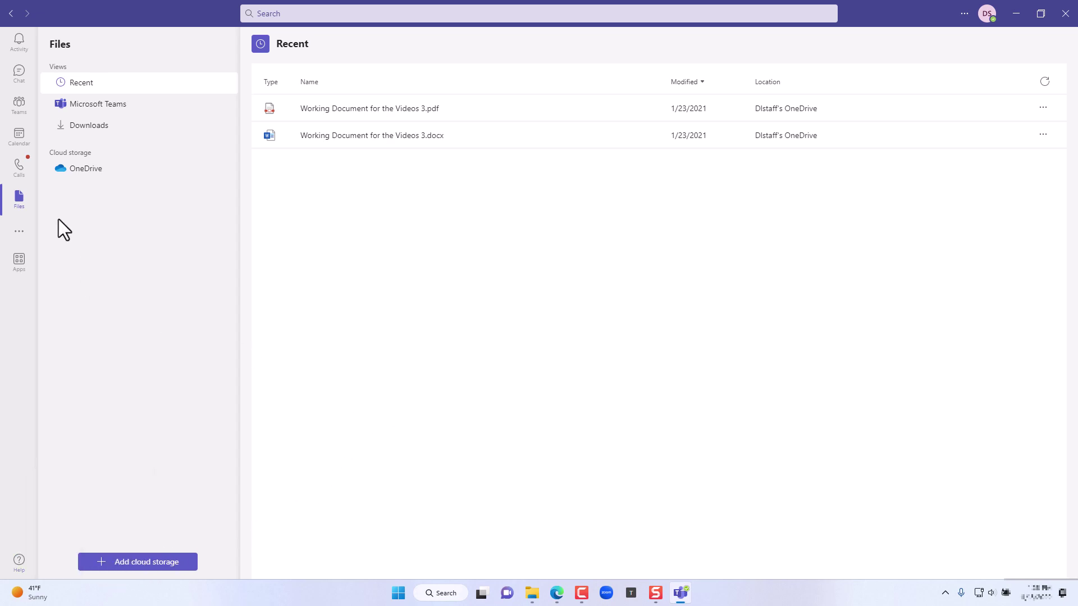
left_click(21, 46)
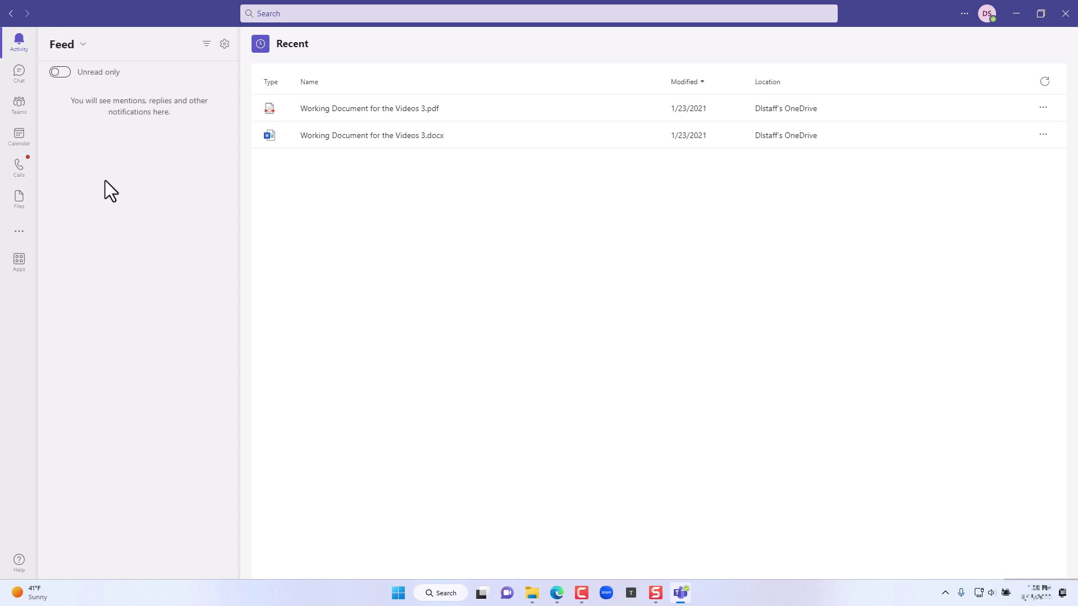
left_click(19, 78)
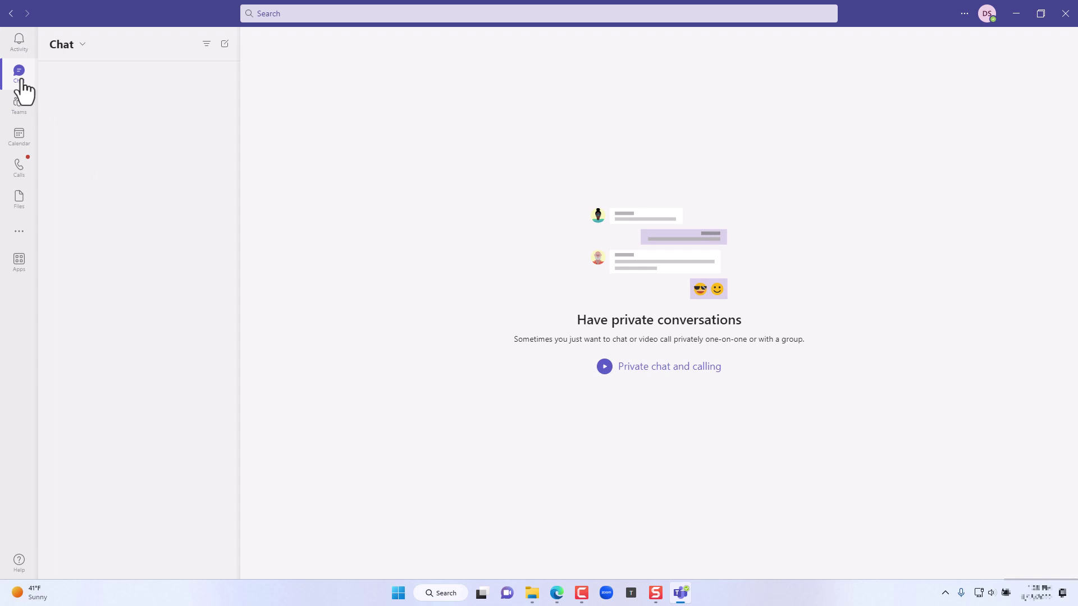
left_click(84, 45)
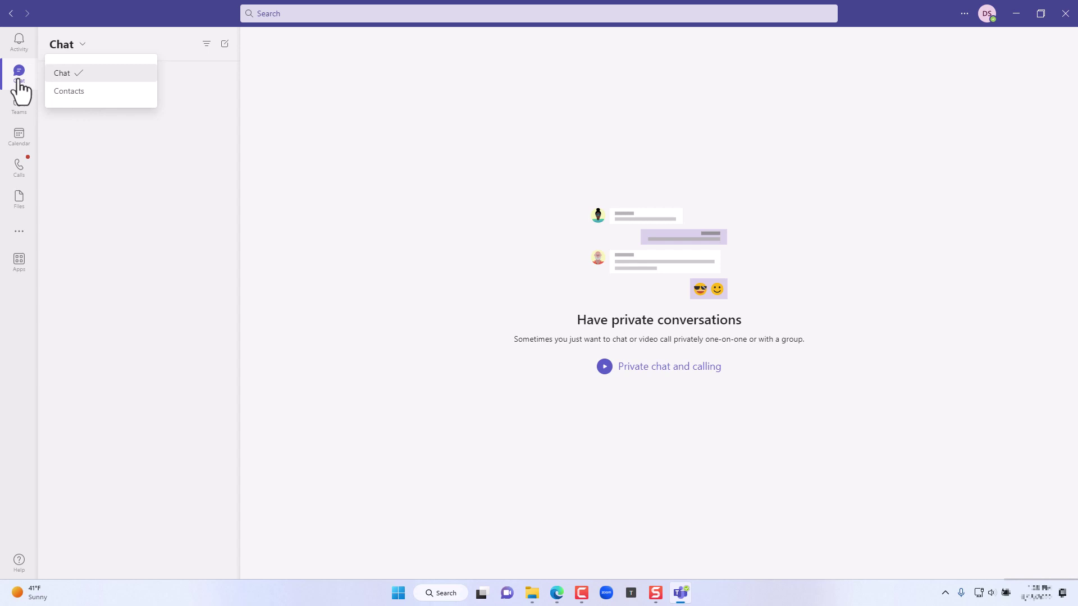
left_click(55, 112)
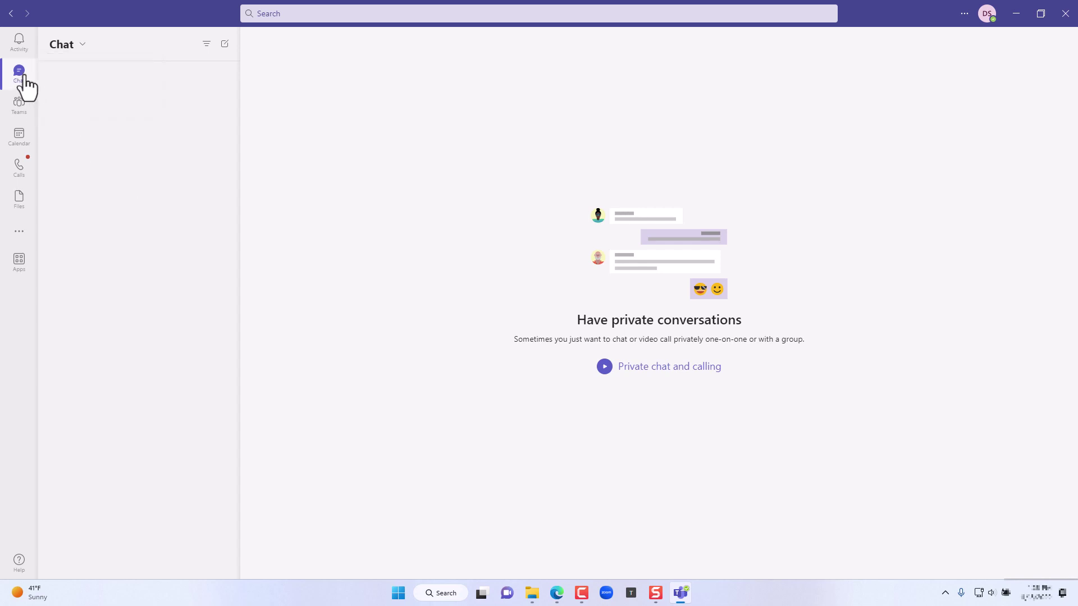
left_click(84, 46)
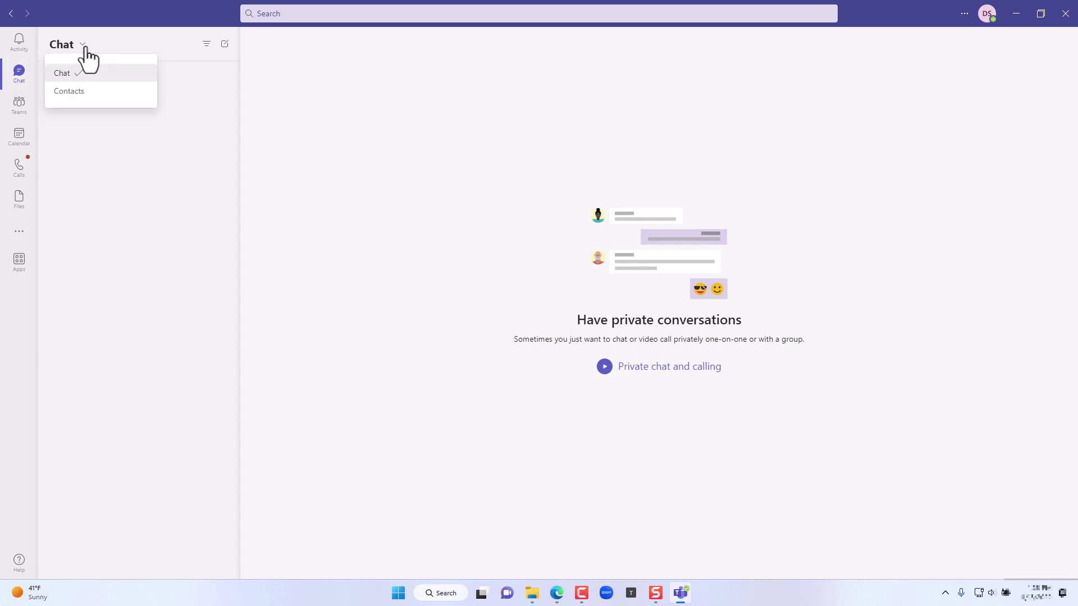
left_click(75, 93)
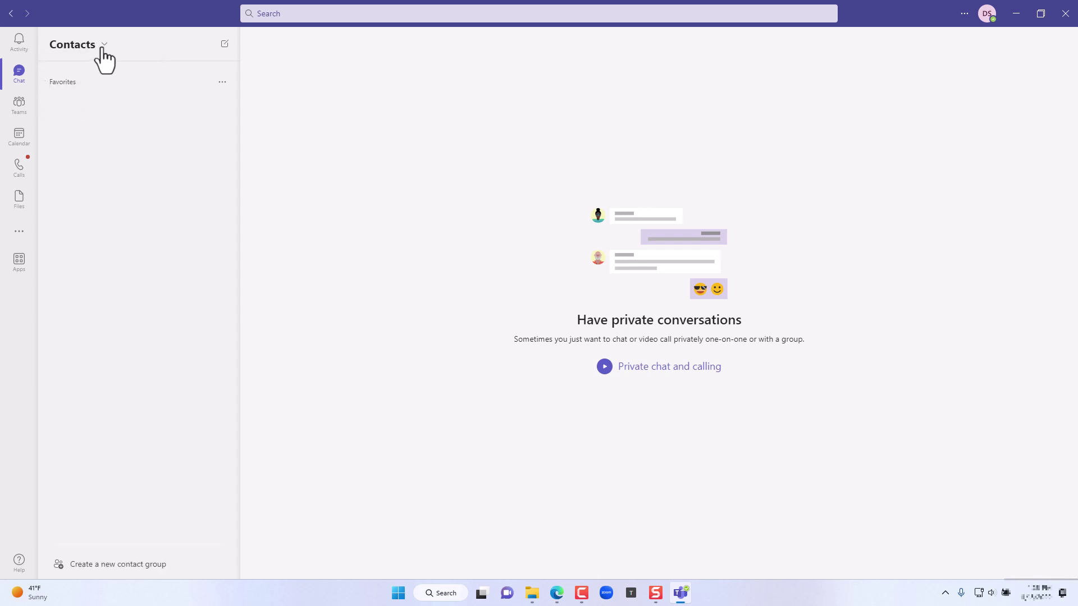
left_click(103, 45)
left_click(73, 73)
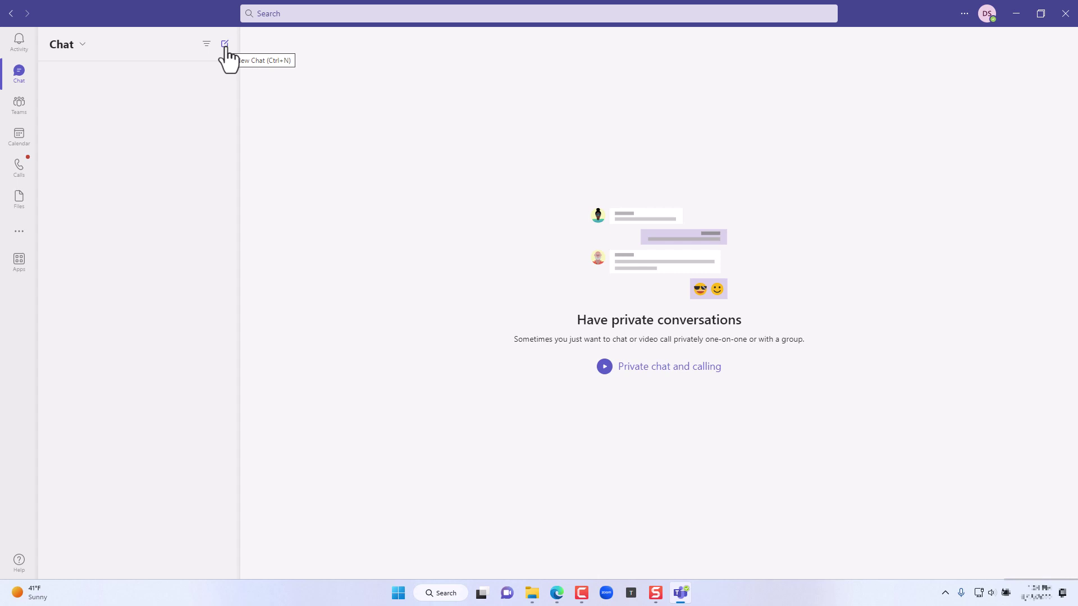
Glance at the Calendar week view, then show the Calls history with one missed call
left_click(24, 151)
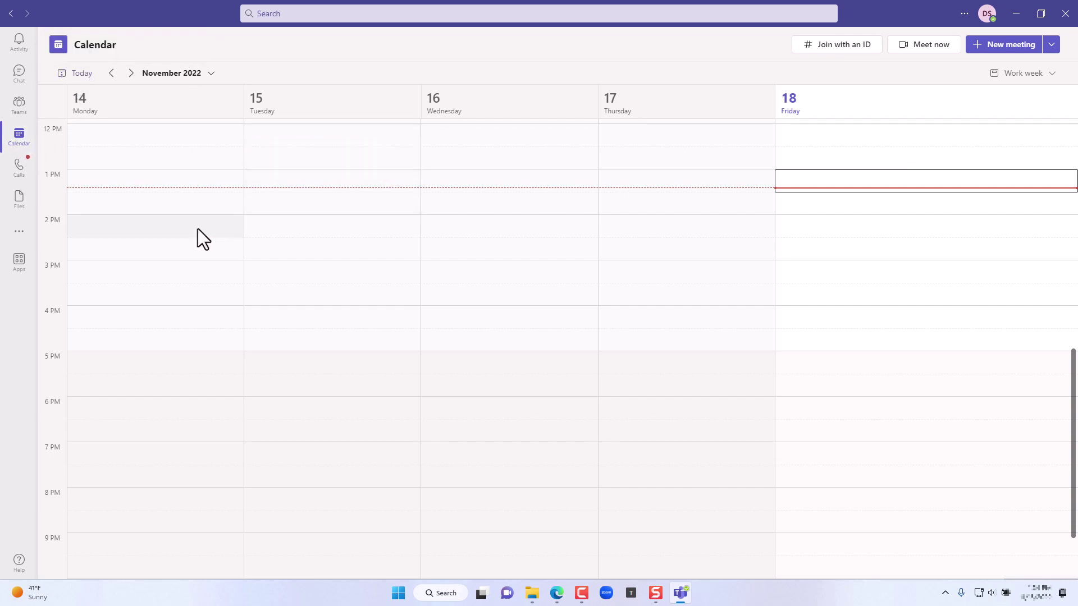
left_click(19, 168)
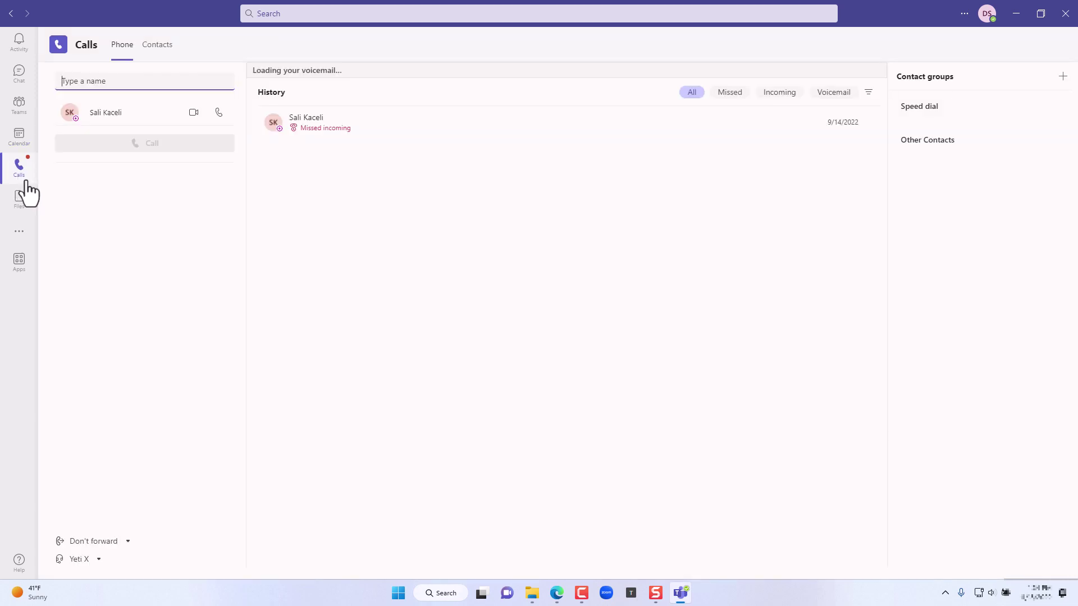